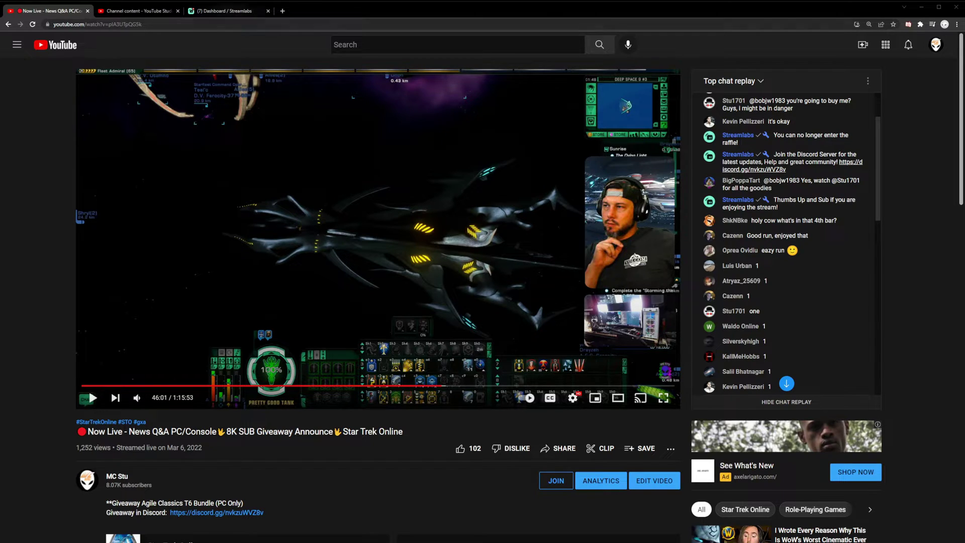
# Step: Glance at the Streamlabs dashboard, then go back to the YouTube stream replay
pyautogui.click(234, 15)
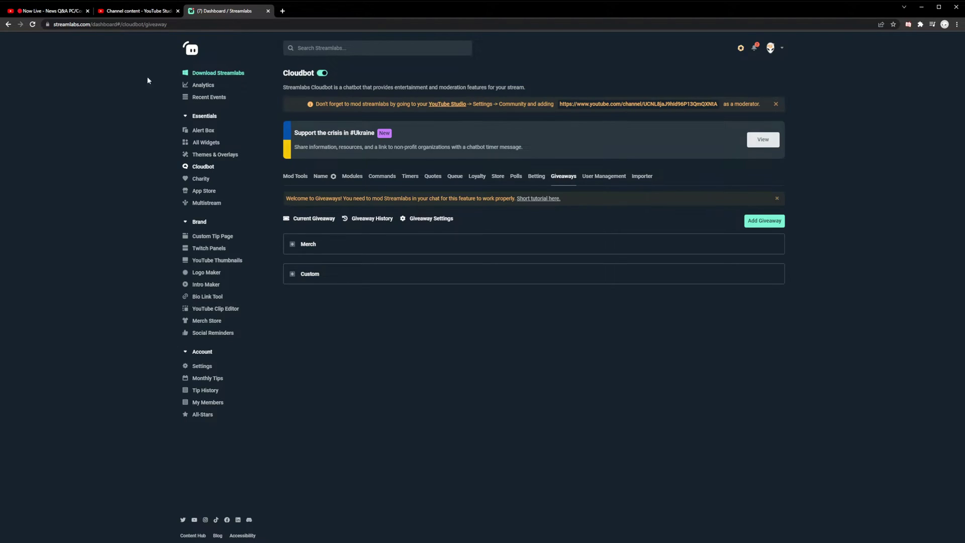
pyautogui.click(49, 12)
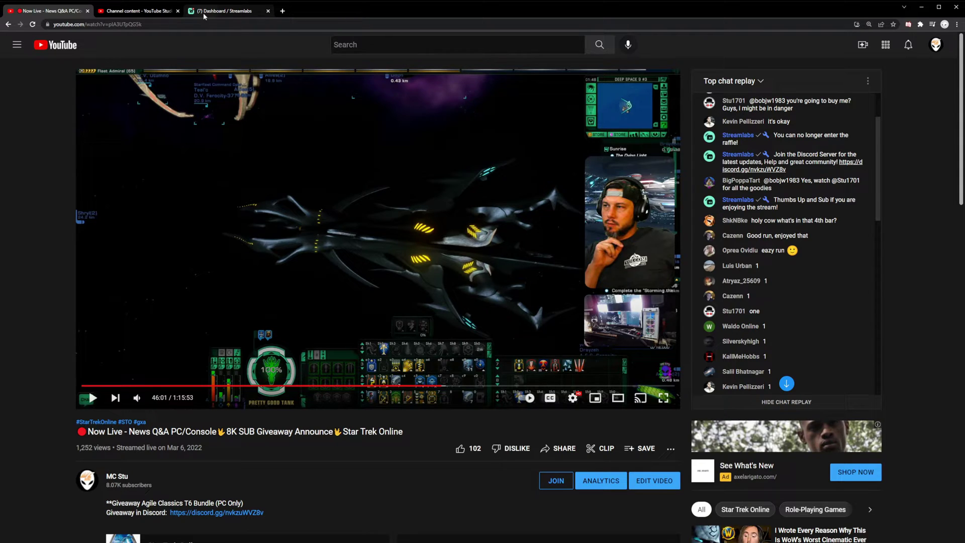
pyautogui.click(234, 12)
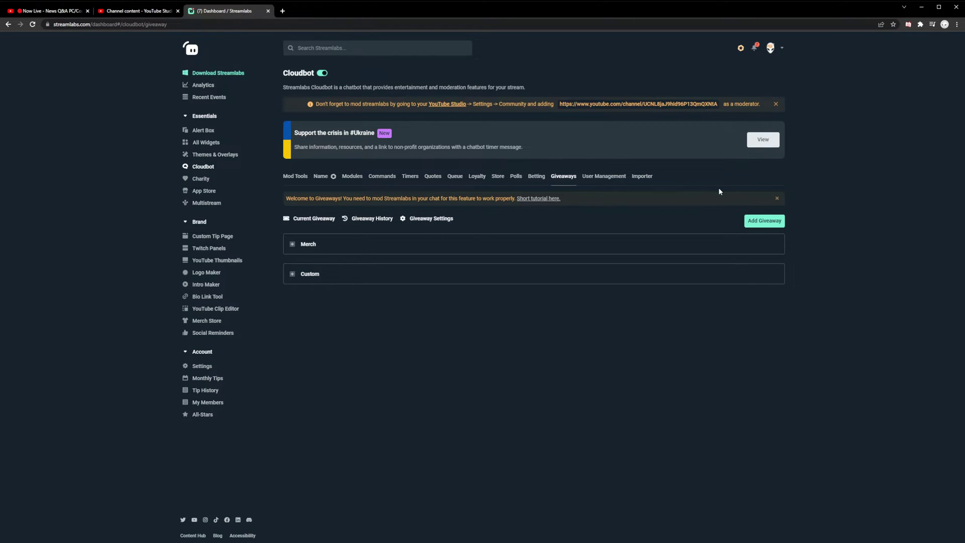
pyautogui.click(776, 52)
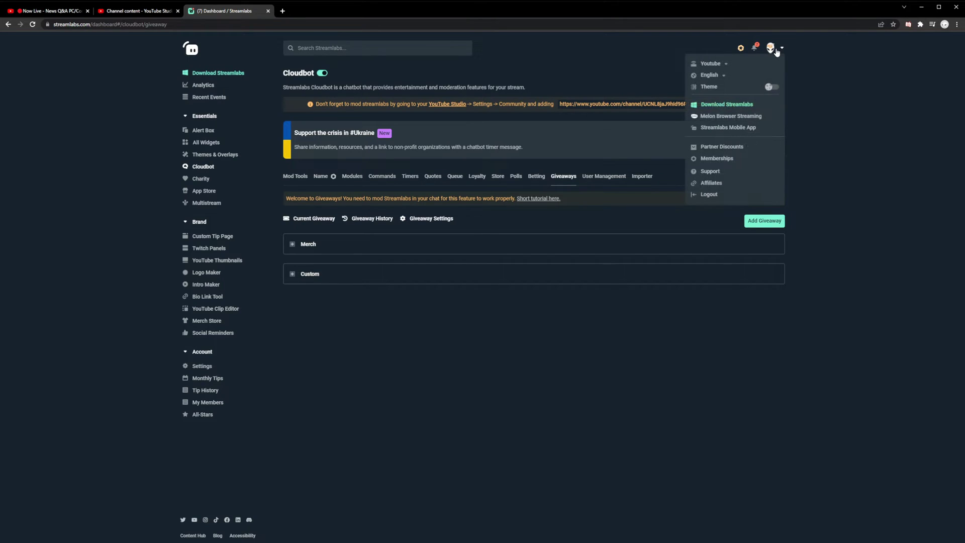
pyautogui.click(715, 64)
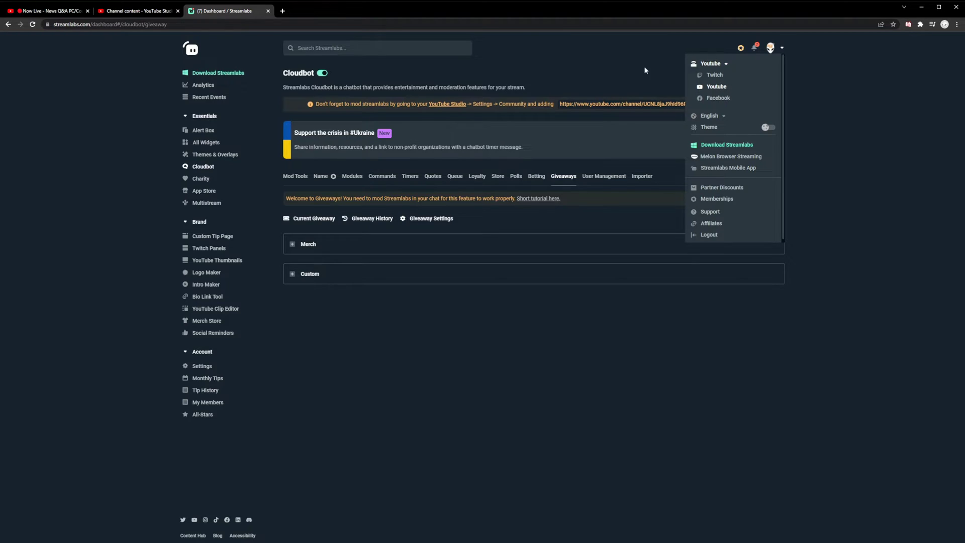
pyautogui.click(836, 202)
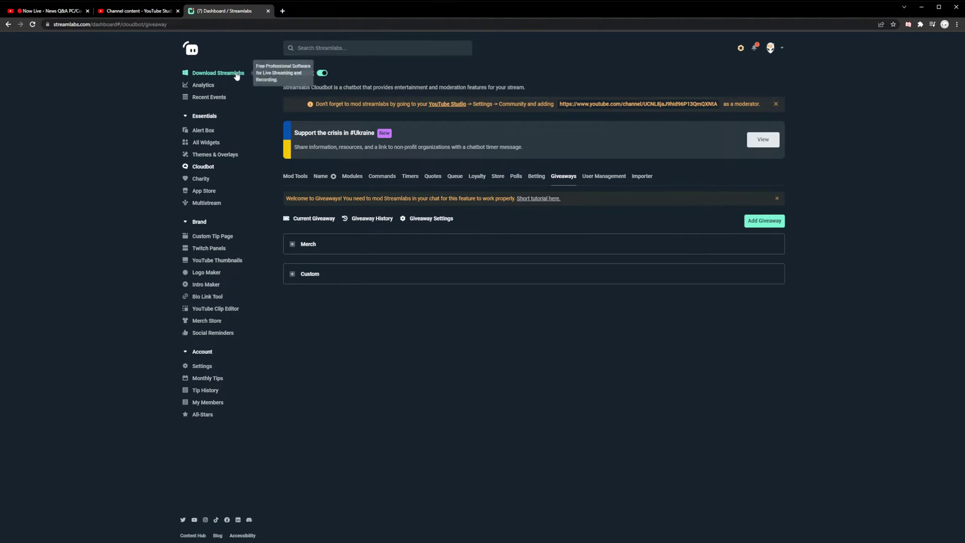
# Step: Open Cloudbot's Mod Tools page and select the channel URL shown in the moderator notice
pyautogui.click(208, 167)
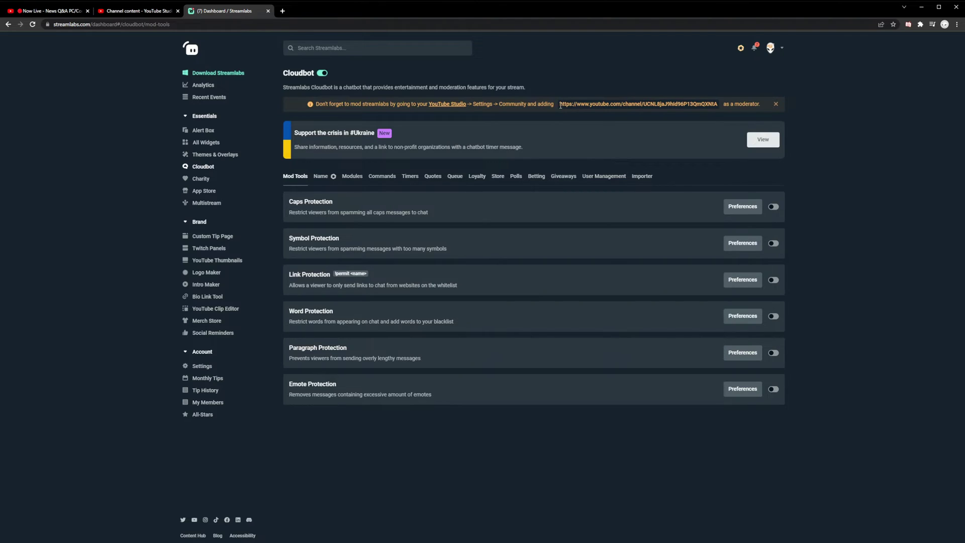
pyautogui.moveTo(560, 103); pyautogui.dragTo(690, 108)
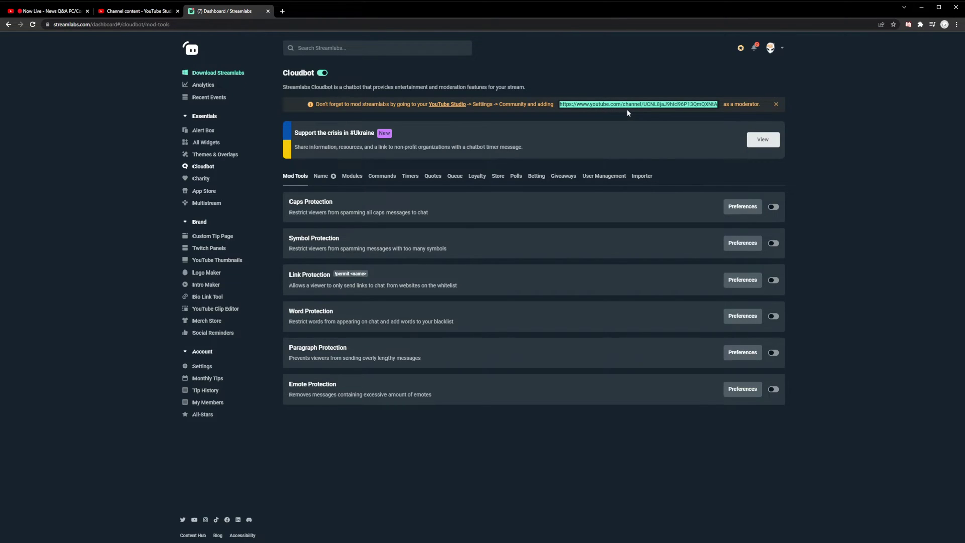
# Step: Open YouTube Studio's Community settings to see the channel's moderator list
pyautogui.click(55, 13)
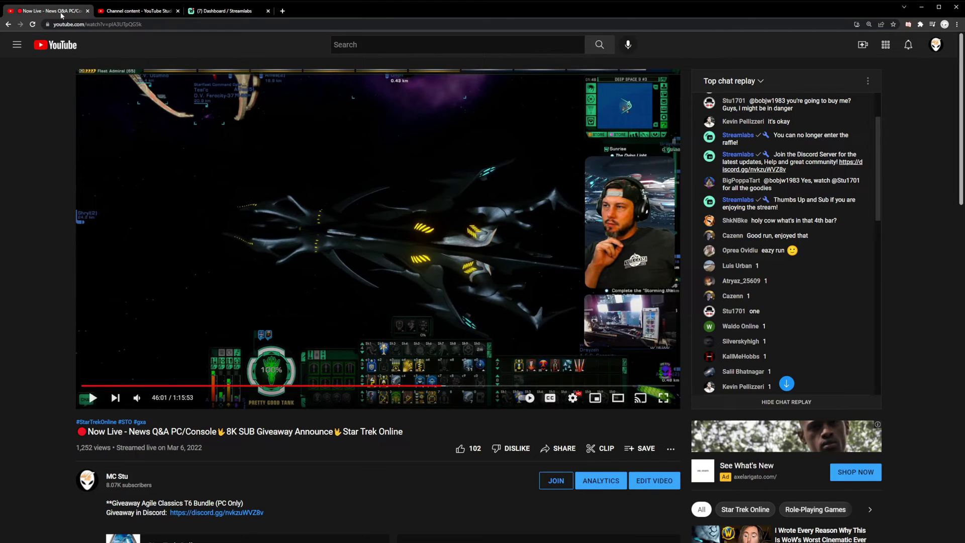
pyautogui.click(118, 12)
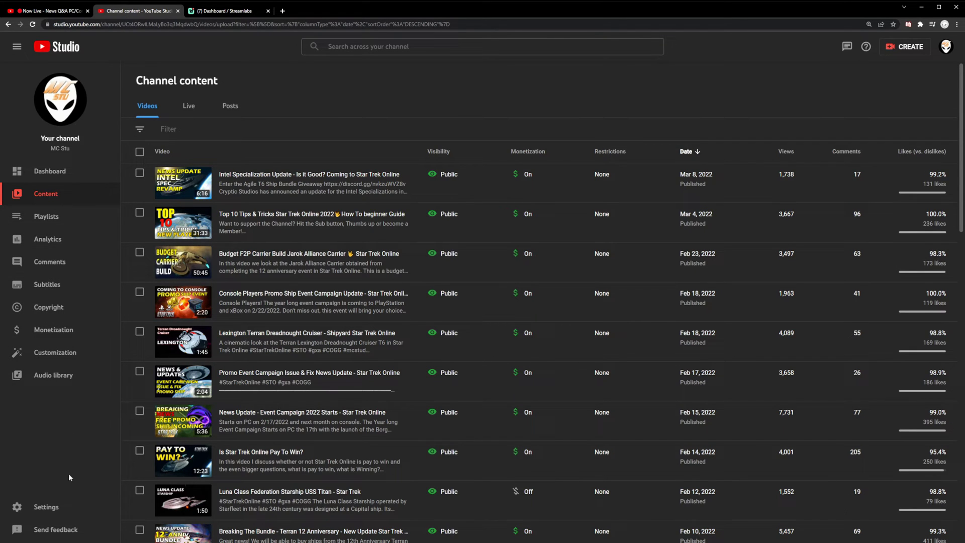
pyautogui.click(56, 515)
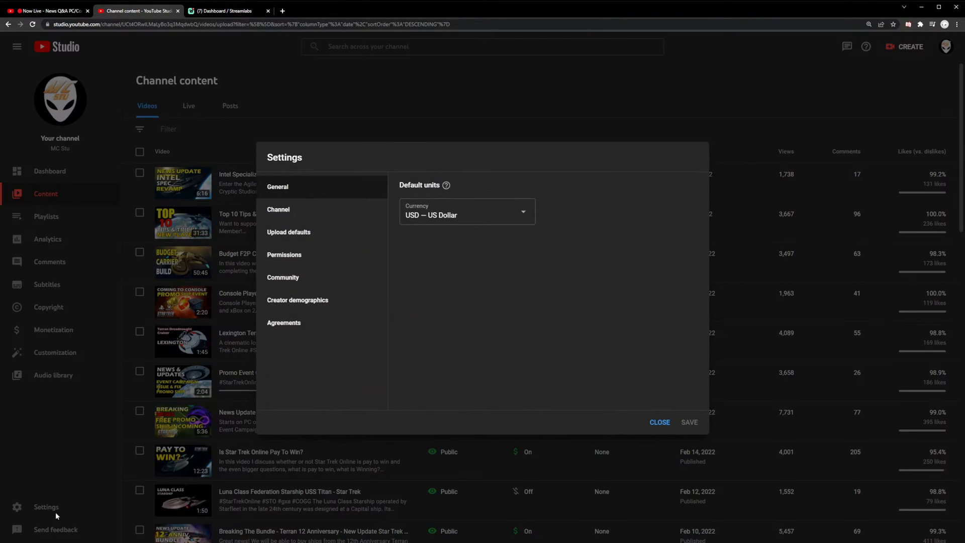
pyautogui.click(285, 283)
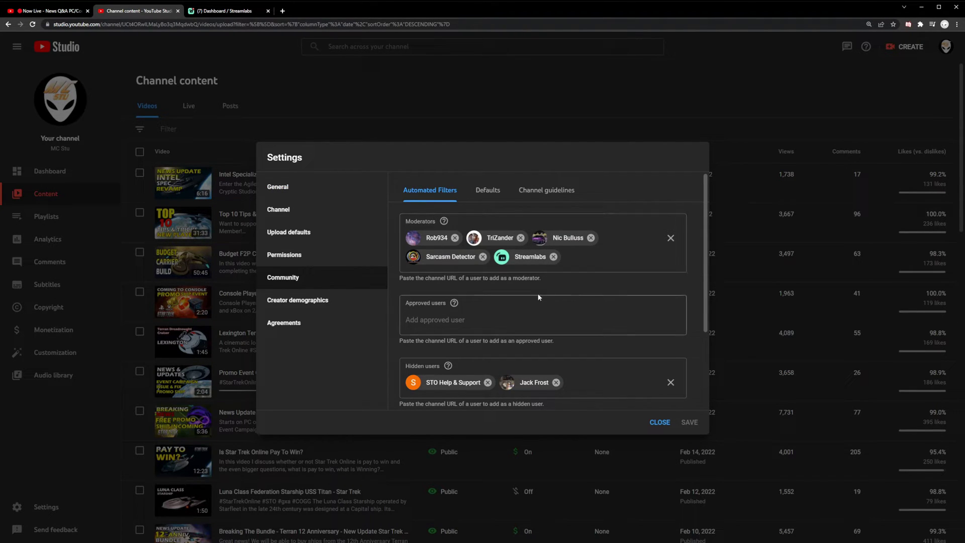
# Step: Remove Streamlabs from the moderators, then re-add it by pasting its copied channel URL
pyautogui.click(553, 256)
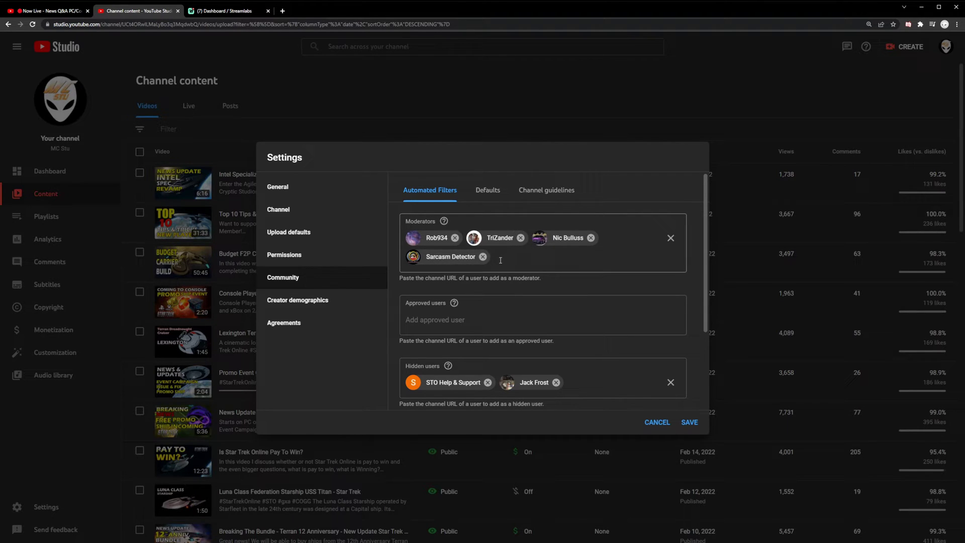
pyautogui.click(540, 259)
pyautogui.hotkey('ctrl', 'v')
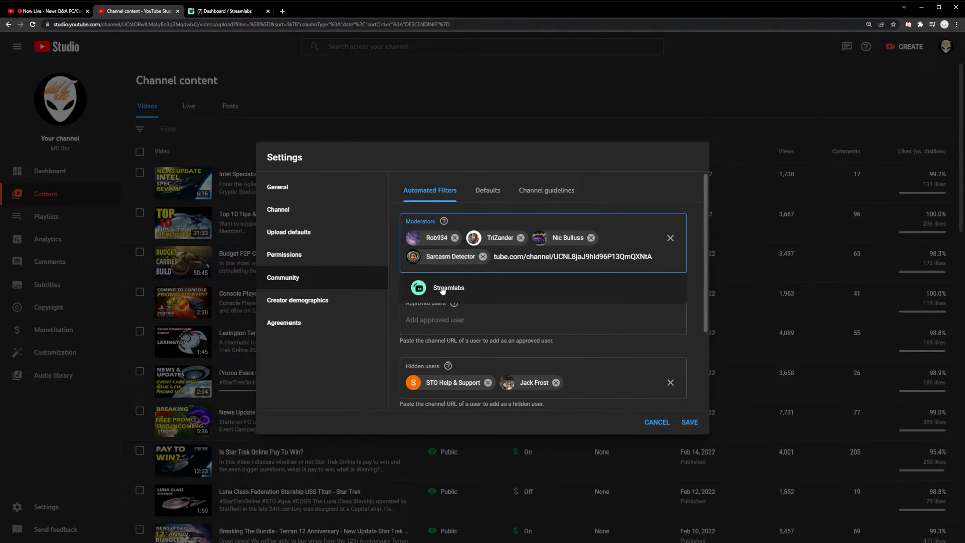
pyautogui.click(442, 290)
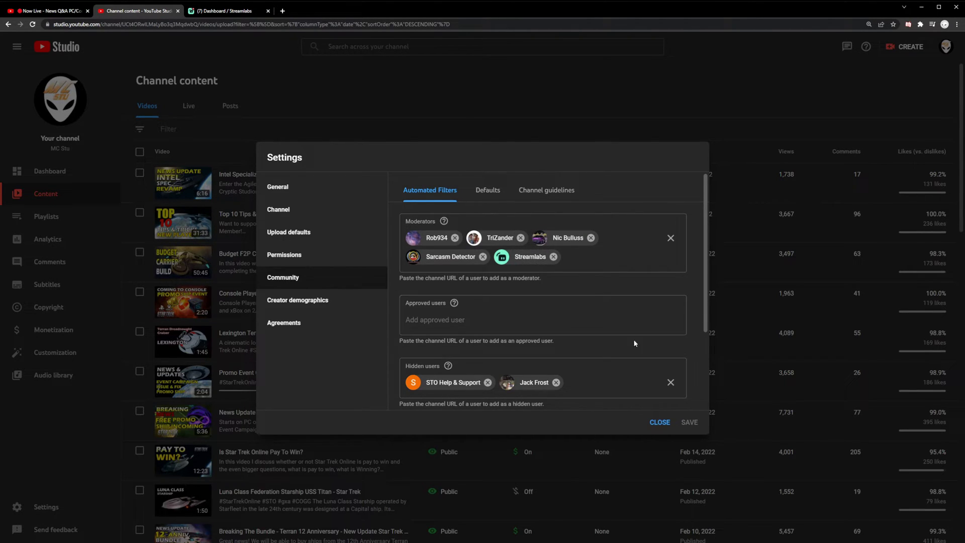
# Step: Close YouTube Studio's Settings and return to the Streamlabs Cloudbot Mod Tools page
pyautogui.click(660, 424)
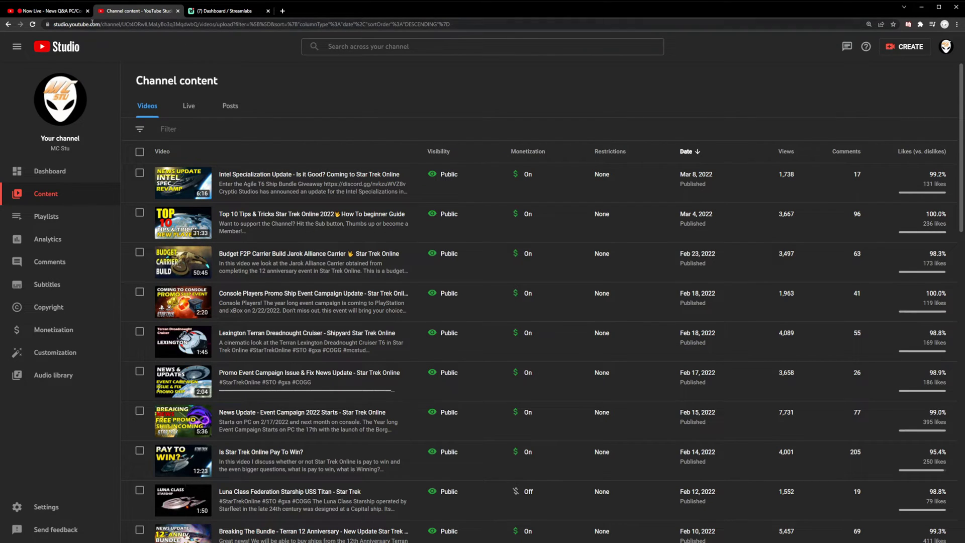
pyautogui.click(225, 12)
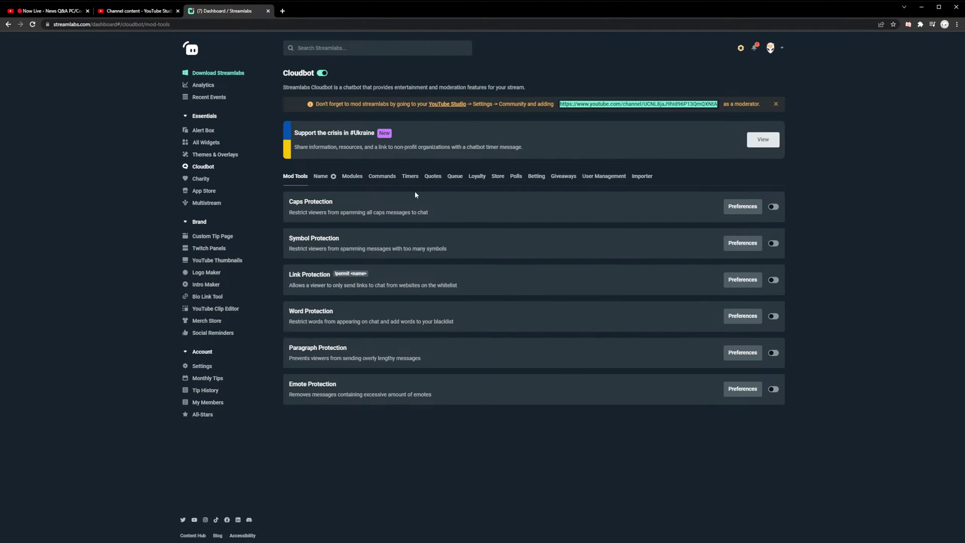
# Step: Open Cloudbot's Timers page showing the enabled Discord, Support and Sub timers
pyautogui.click(411, 177)
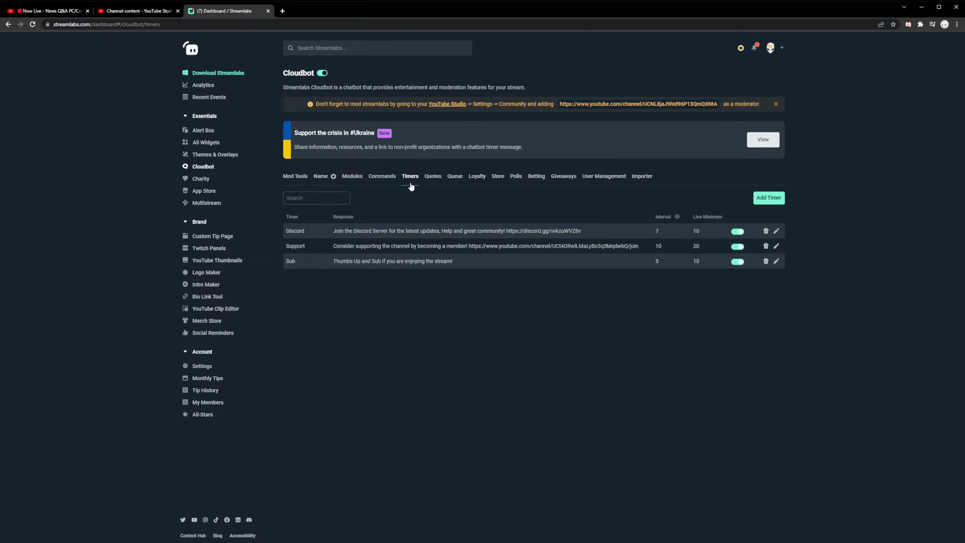
# Step: On the Giveaways page, expand the Custom group and open the 5 Keys (PC) giveaway's options
pyautogui.click(562, 177)
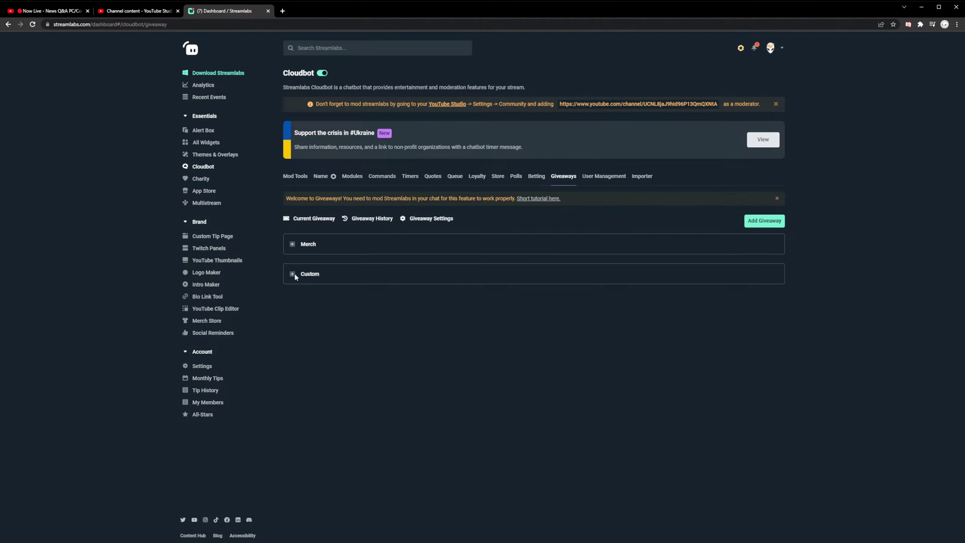
pyautogui.click(292, 274)
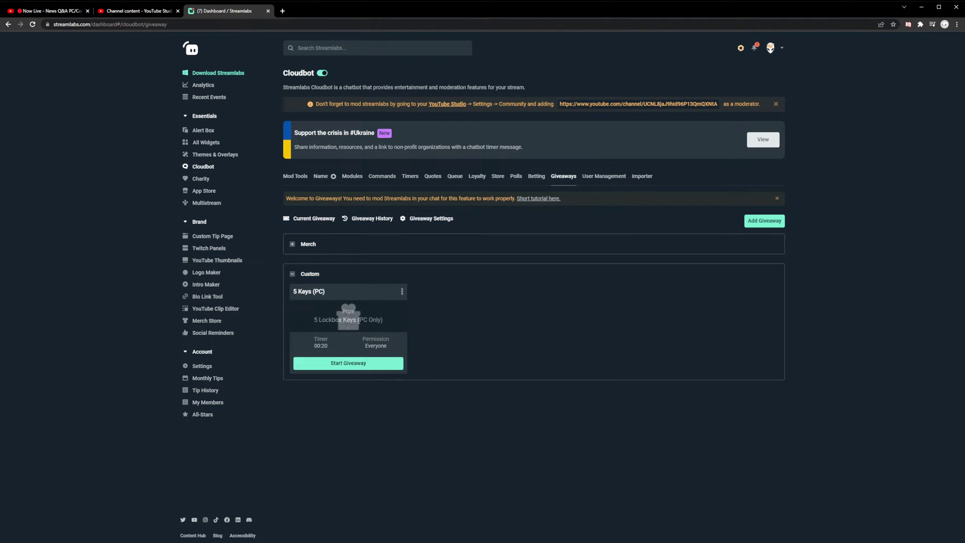
pyautogui.click(402, 292)
# Step: Review the 5 Keys (PC) giveaway's General and Advanced settings, then cancel without saving
pyautogui.click(391, 306)
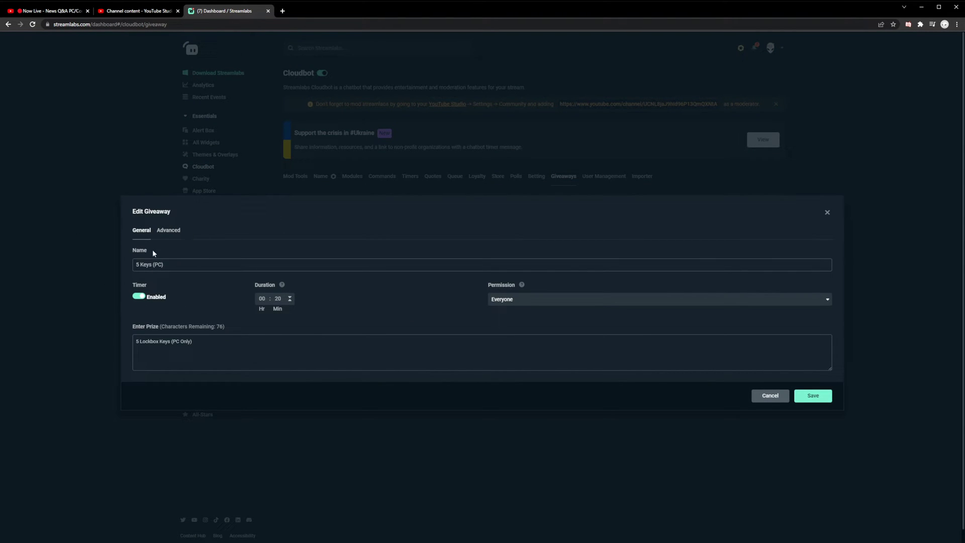
pyautogui.click(170, 231)
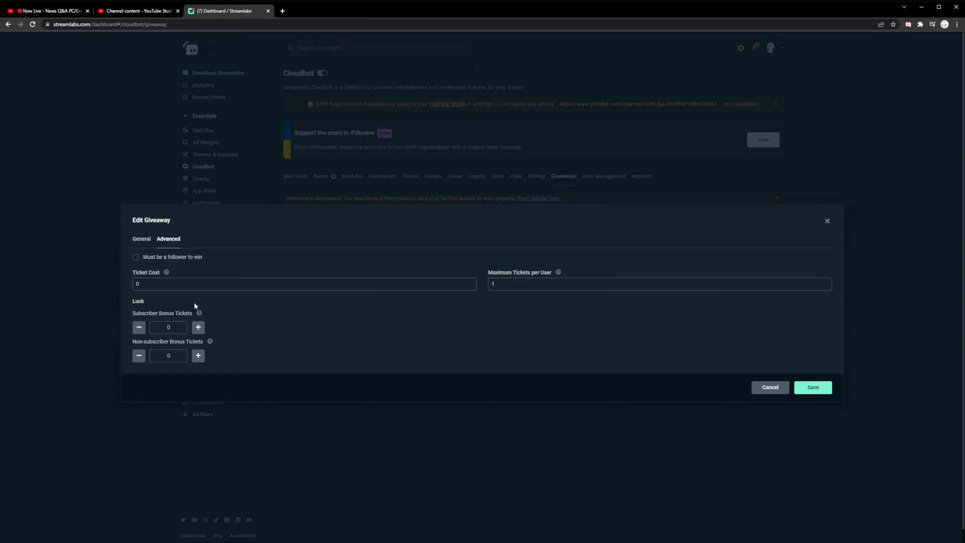
pyautogui.click(143, 240)
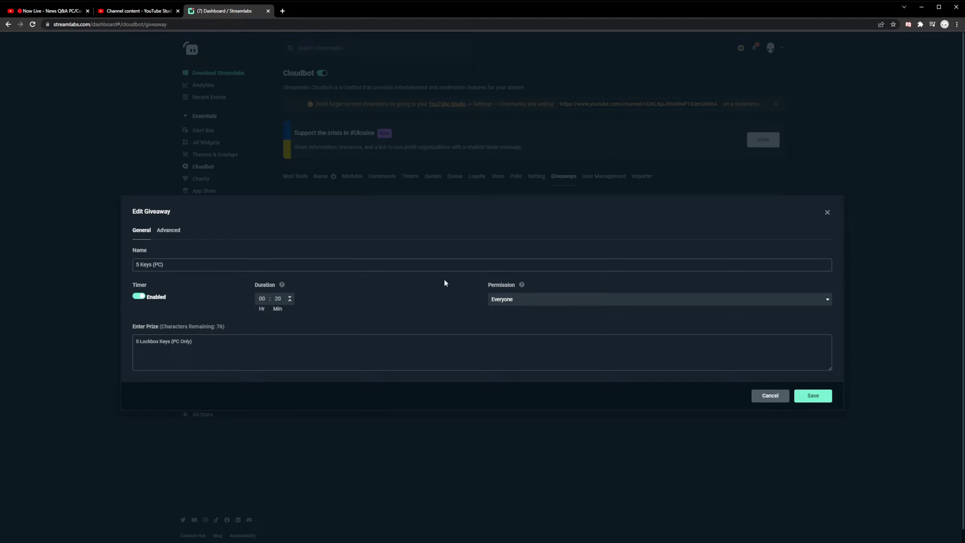
pyautogui.click(175, 232)
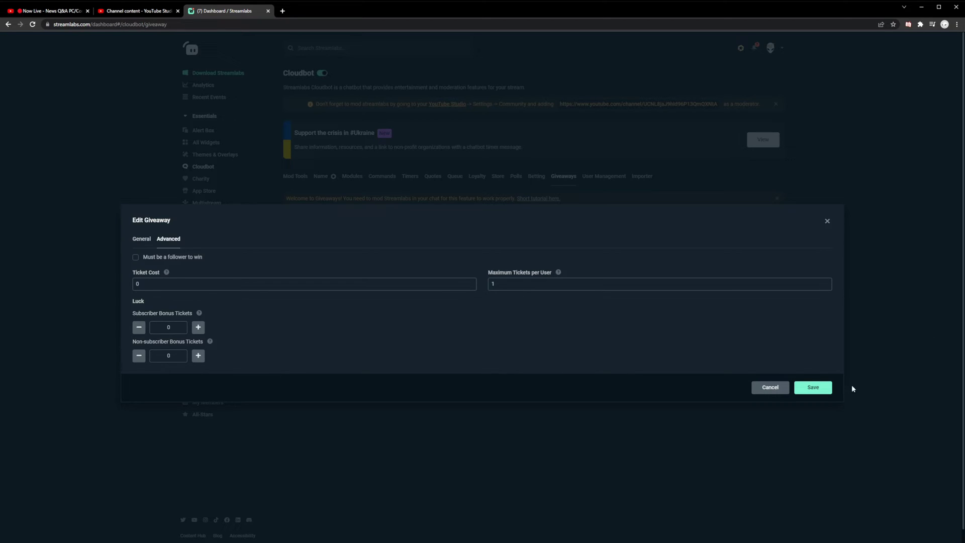
pyautogui.click(769, 388)
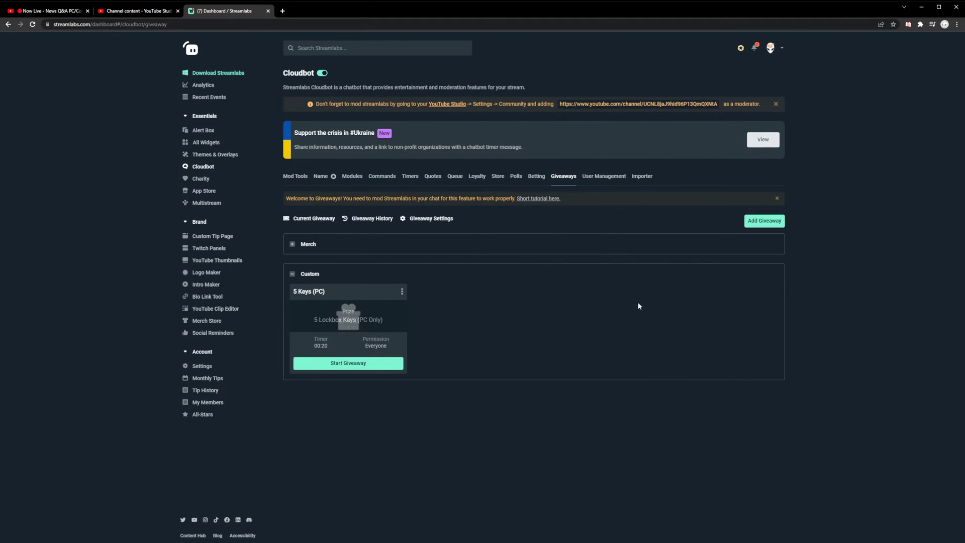
# Step: Scroll the YouTube stream's chat replay to check the Streamlabs bot's raffle and timer messages
pyautogui.click(50, 11)
pyautogui.scroll(5, 776, 269)
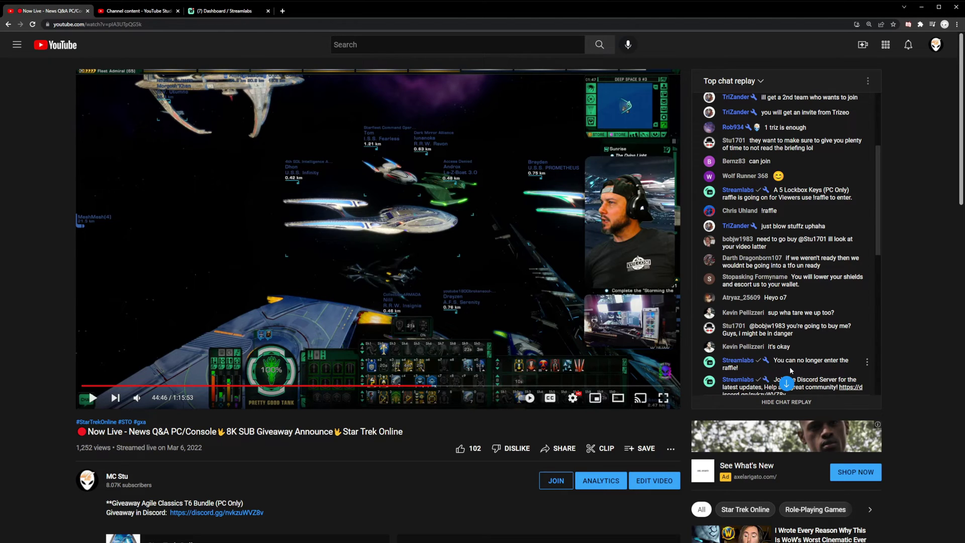
pyautogui.scroll(-2, 760, 334)
pyautogui.scroll(-6, 767, 320)
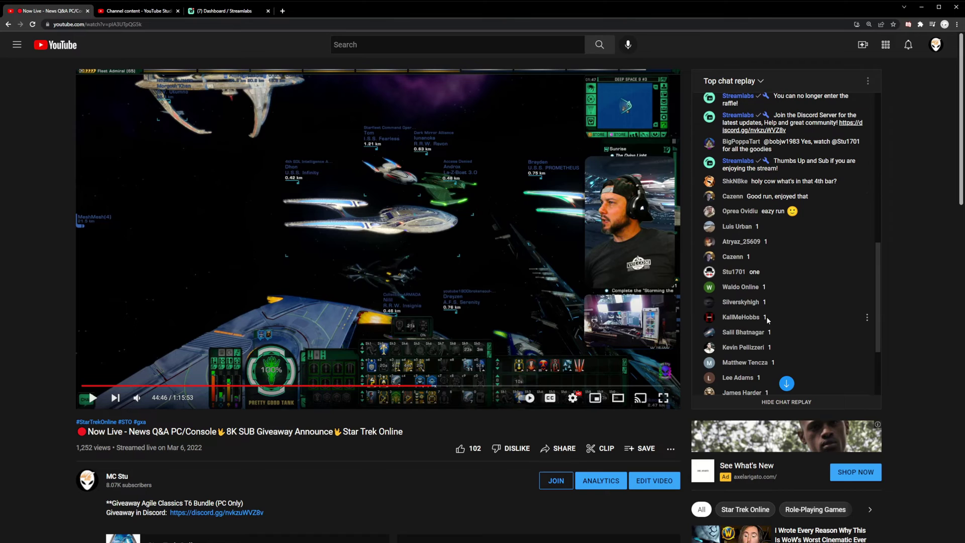
pyautogui.scroll(3, 767, 320)
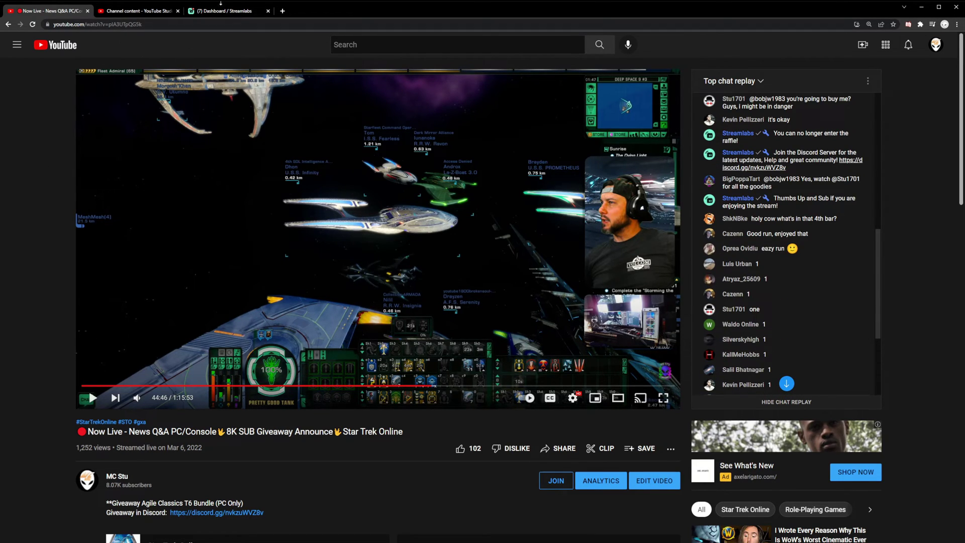
pyautogui.click(221, 11)
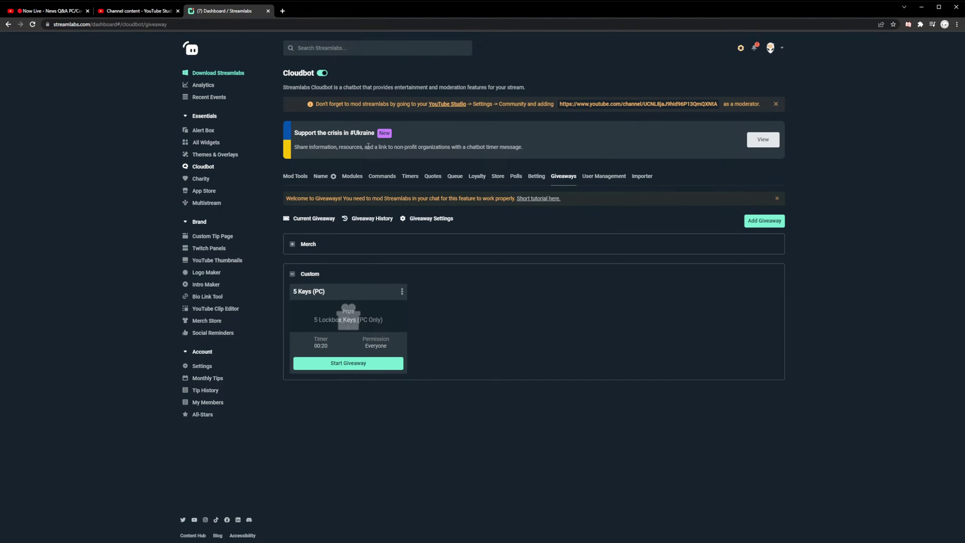
# Step: Check the connectable streaming platforms in the account menu, then reopen Cloudbot's Mod Tools
pyautogui.click(774, 53)
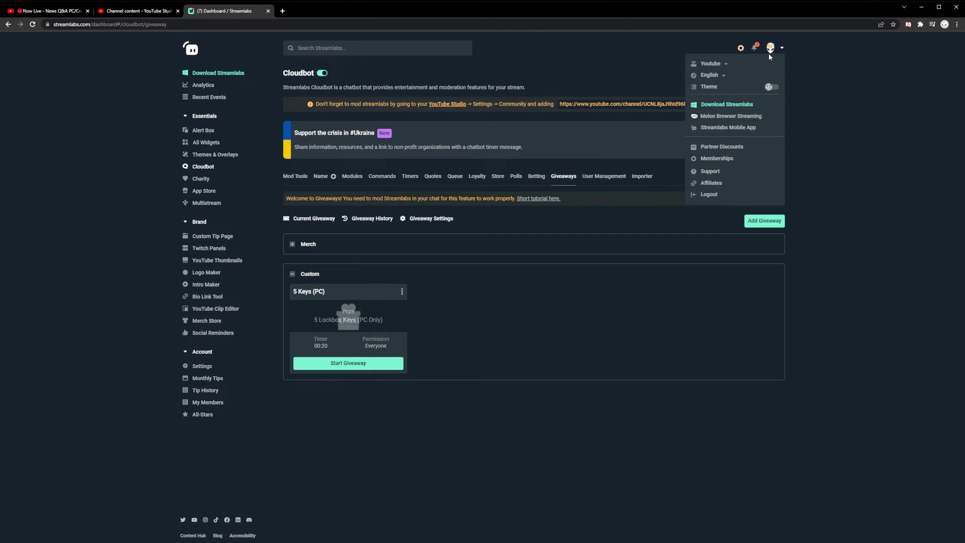
pyautogui.click(716, 67)
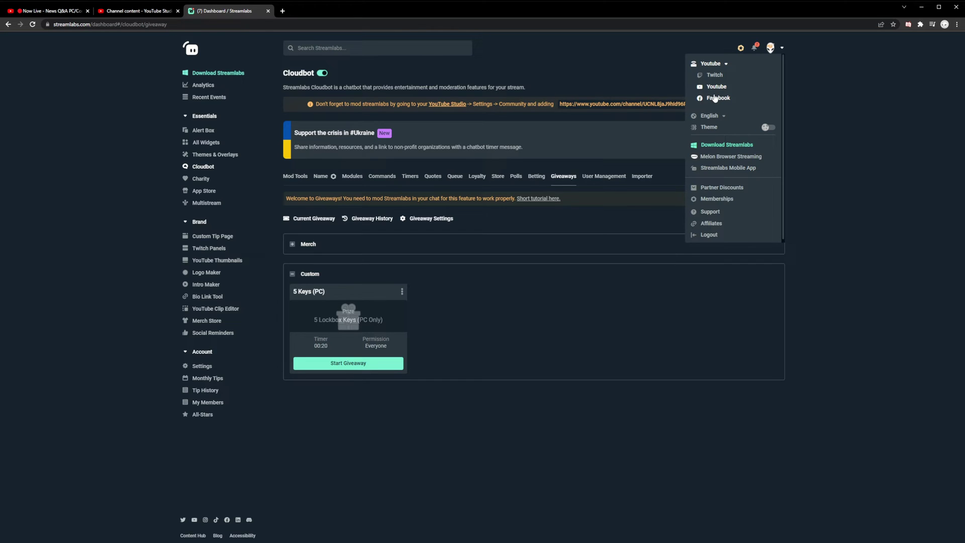
pyautogui.click(806, 65)
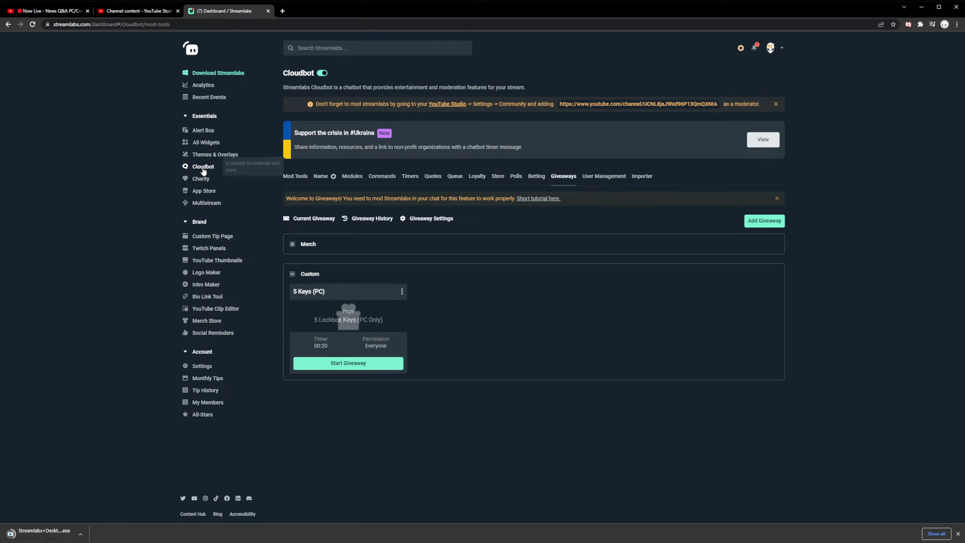
pyautogui.click(203, 171)
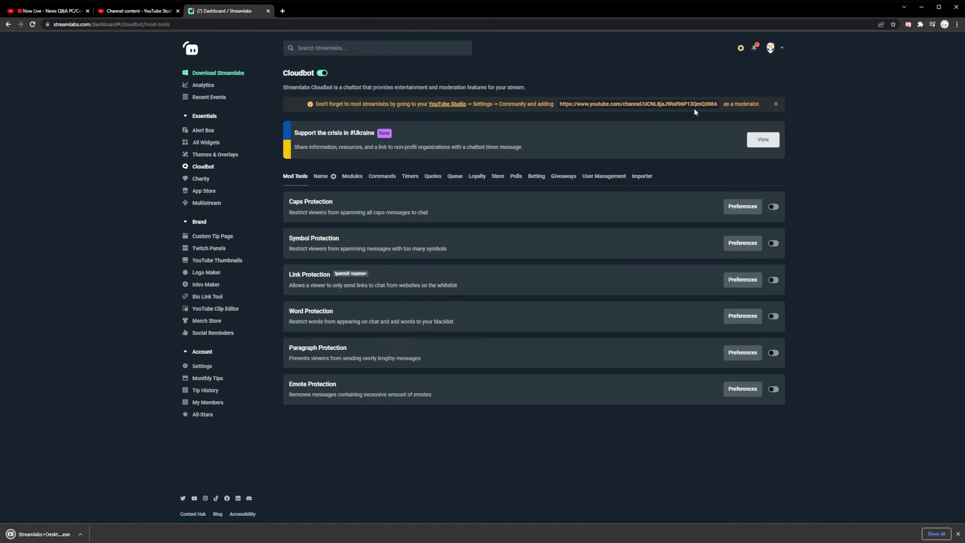
# Step: In YouTube Studio's Community settings, confirm Streamlabs is listed as a moderator, then close them
pyautogui.click(45, 13)
pyautogui.click(98, 13)
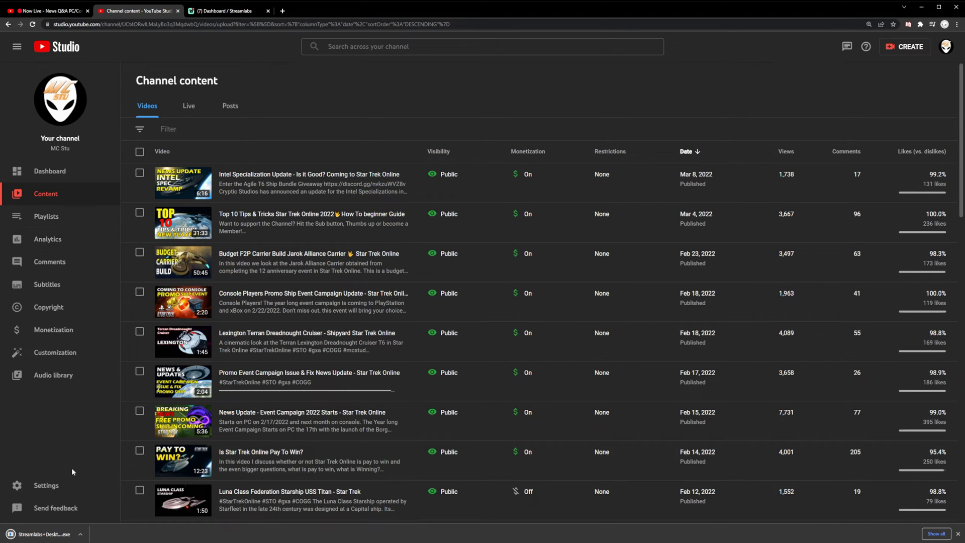
pyautogui.click(58, 489)
pyautogui.click(279, 267)
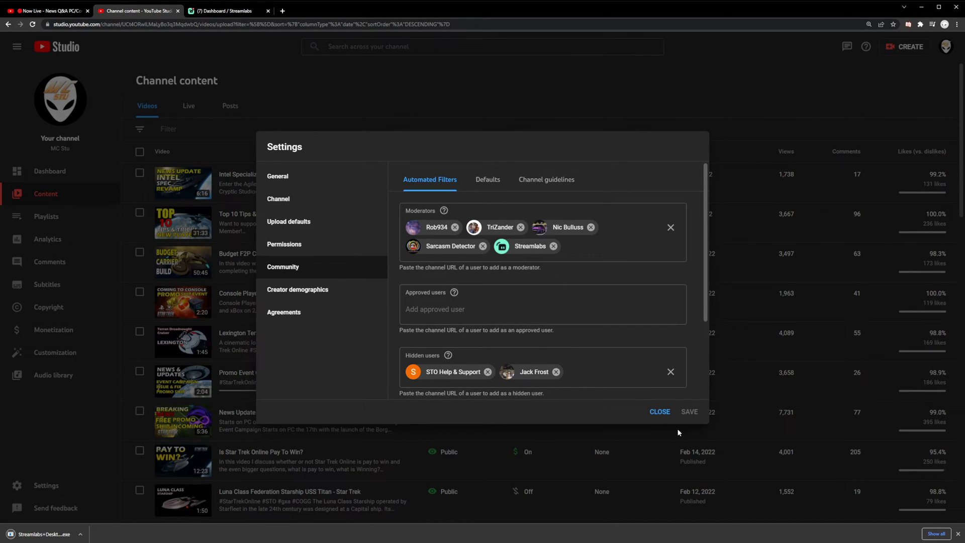
pyautogui.click(659, 411)
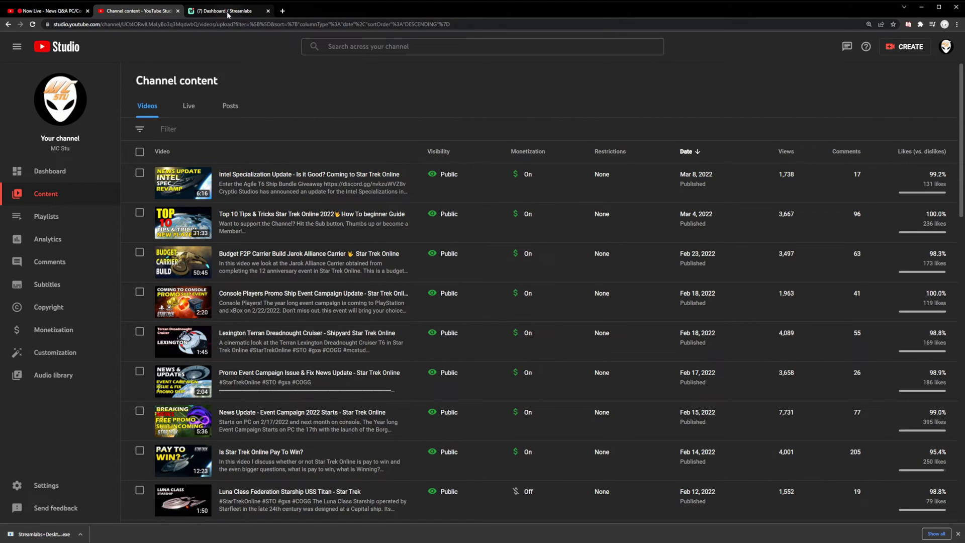
# Step: Back in Streamlabs, show the Cloudbot Timers page with the Discord, Support and Sub timers
pyautogui.click(227, 11)
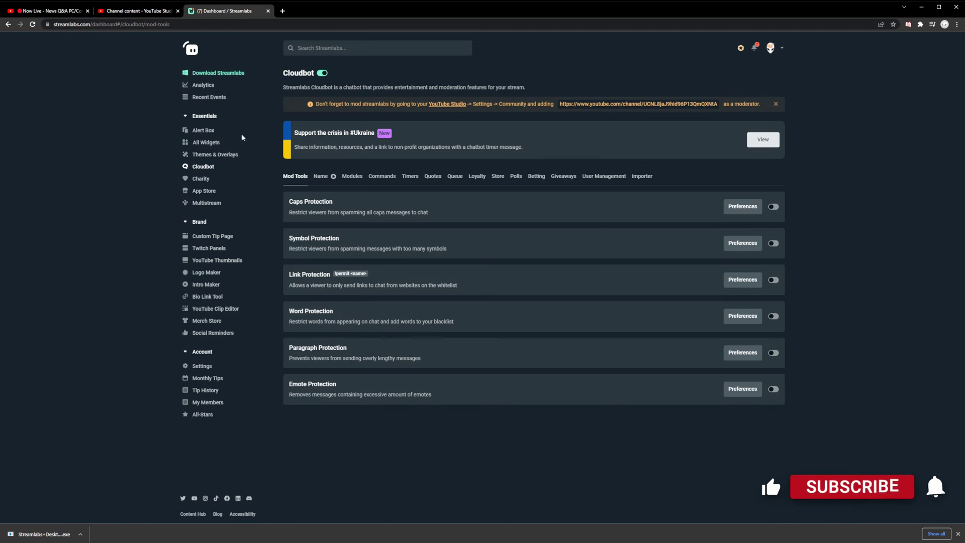
pyautogui.click(409, 177)
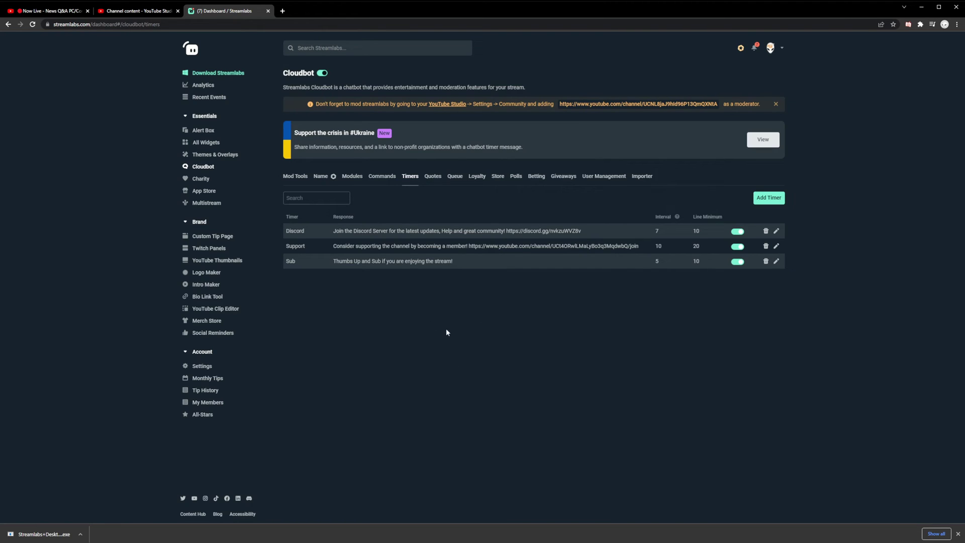
# Step: Dismiss the Chrome downloads bar, keeping the Cloudbot Timers page in view
pyautogui.click(957, 534)
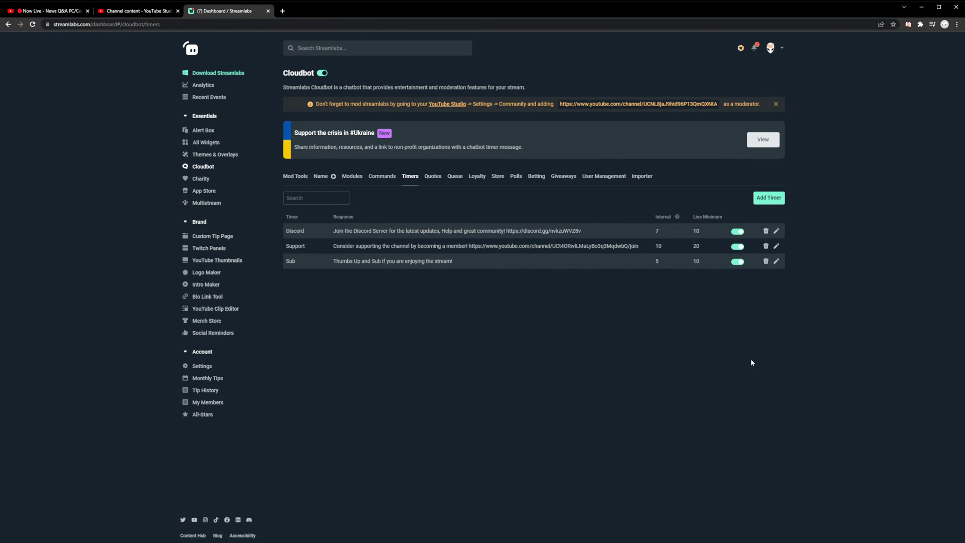